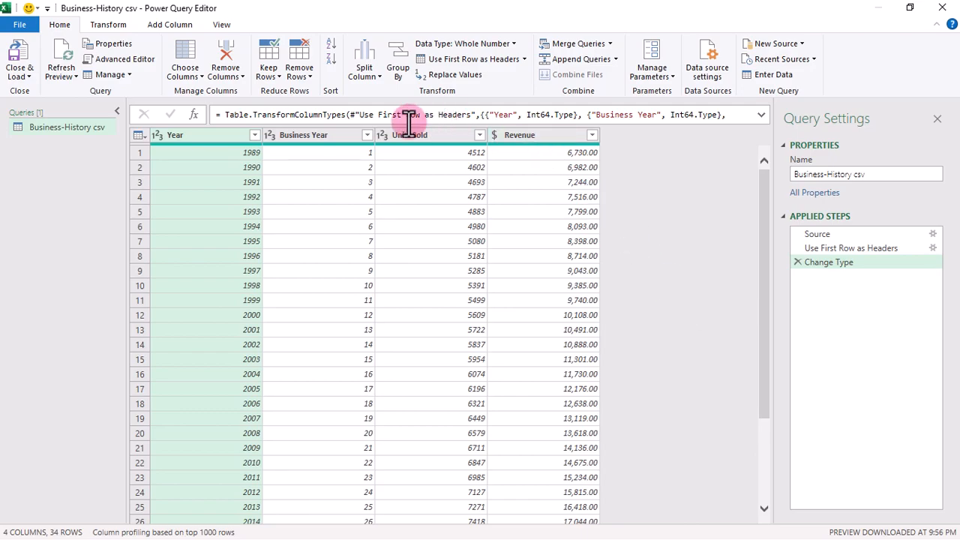
- Hide the formula bar and show it again
click(224, 27)
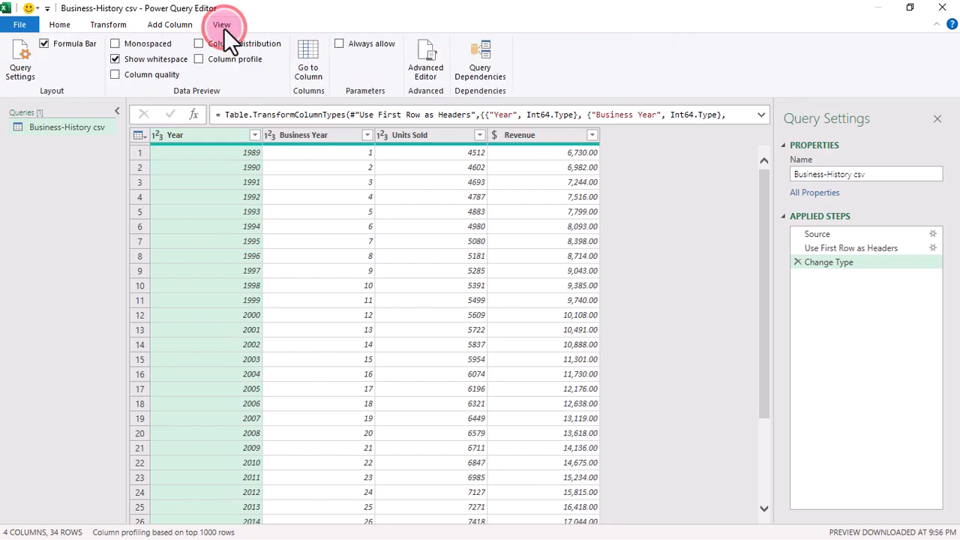
click(42, 42)
click(43, 43)
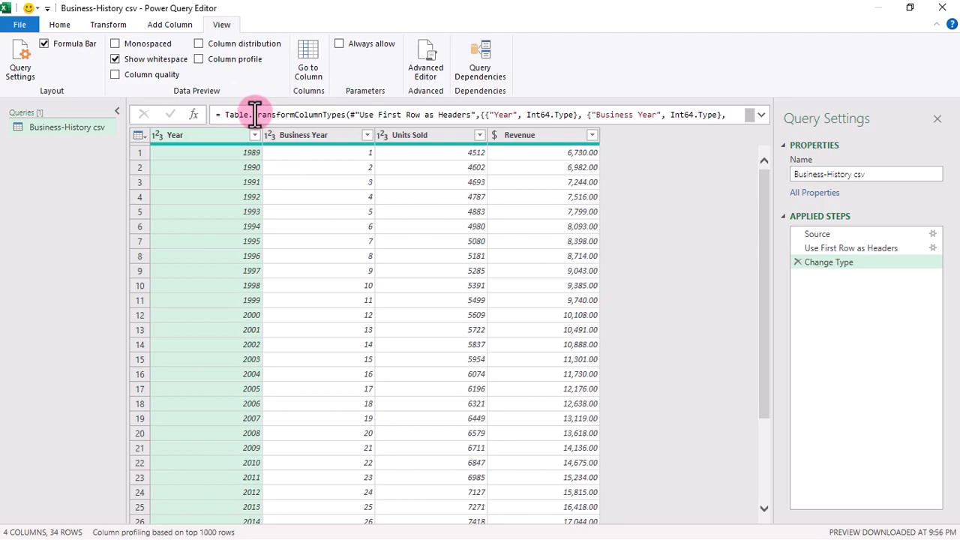
click(65, 26)
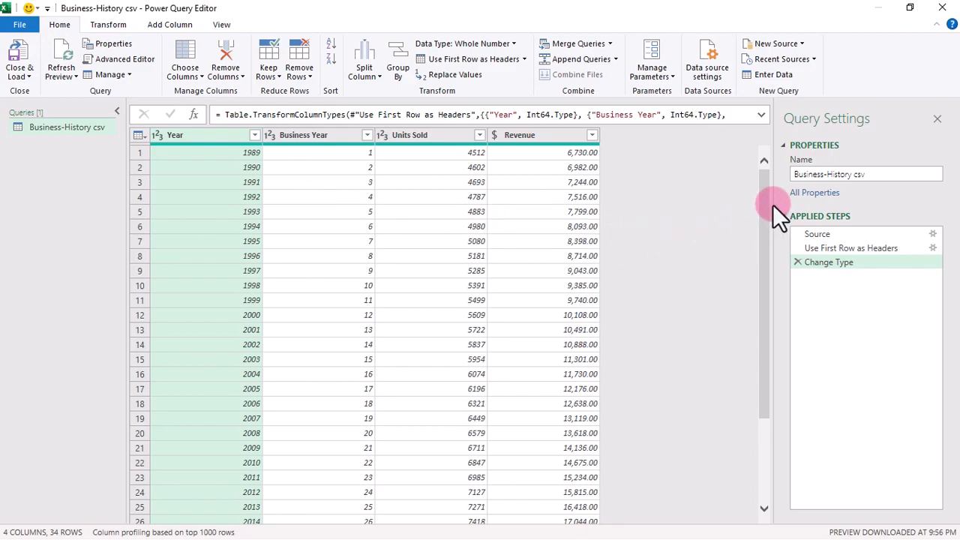
- Rename the Business-History csv query as "Business History"
mouse_move(876, 174)
mouse_down()
mouse_move(796, 176)
mouse_move(876, 174)
mouse_up()
click(877, 175)
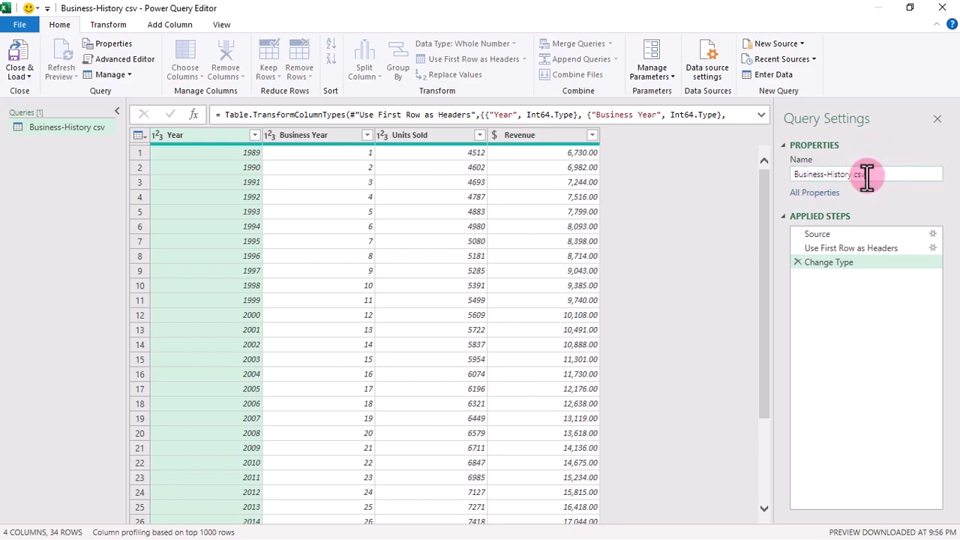
key(BackSpace)
key(BackSpace)
key(BackSpace)
key(BackSpace)
key(BackSpace)
key(BackSpace)
key(BackSpace)
key(BackSpace)
key(BackSpace)
key(BackSpace)
key(BackSpace)
key(BackSpace)
text(Hist)
key(BackSpace)
key(BackSpace)
key(BackSpace)
text(istory)
- View the data at the Source applied step and expand the formula bar to read its full formula
click(822, 234)
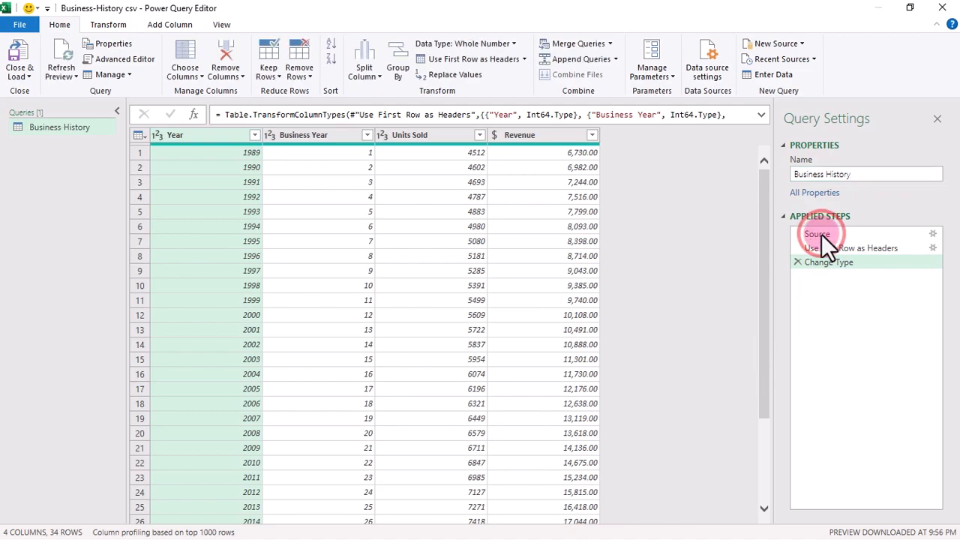
drag(822, 235, 812, 235)
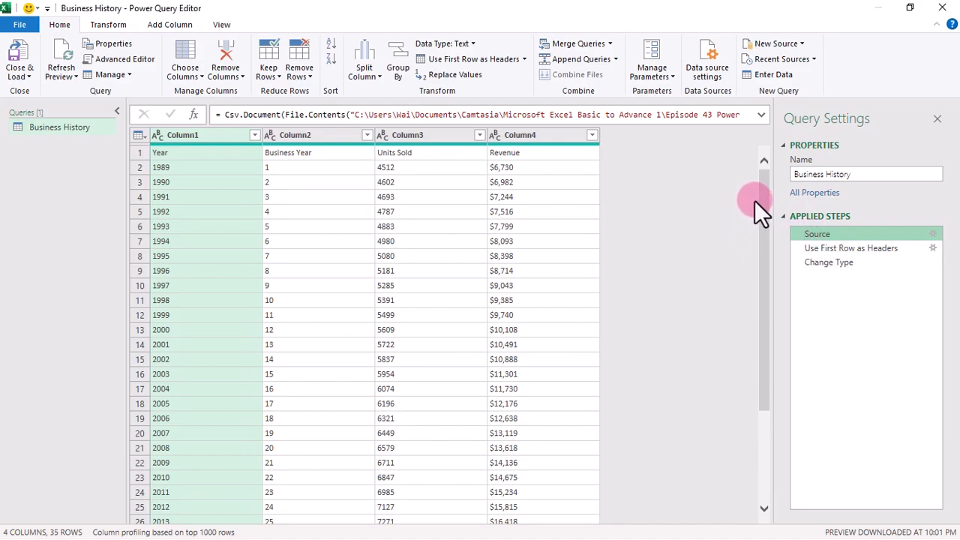
click(762, 117)
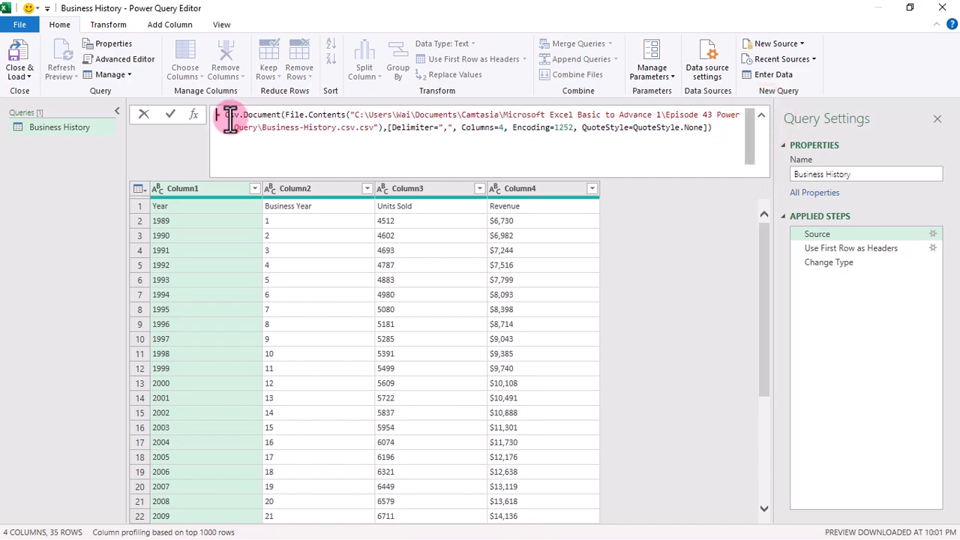
click(714, 135)
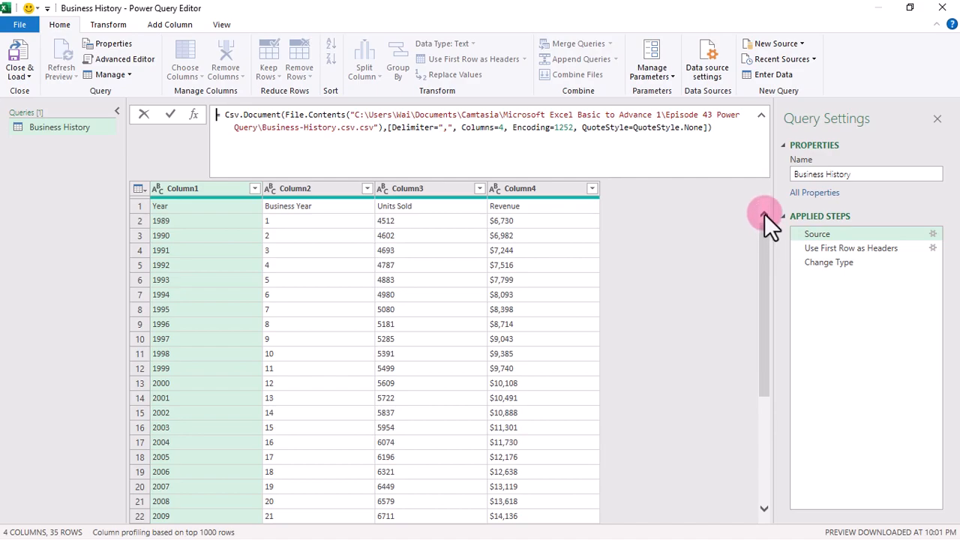
drag(816, 235, 506, 224)
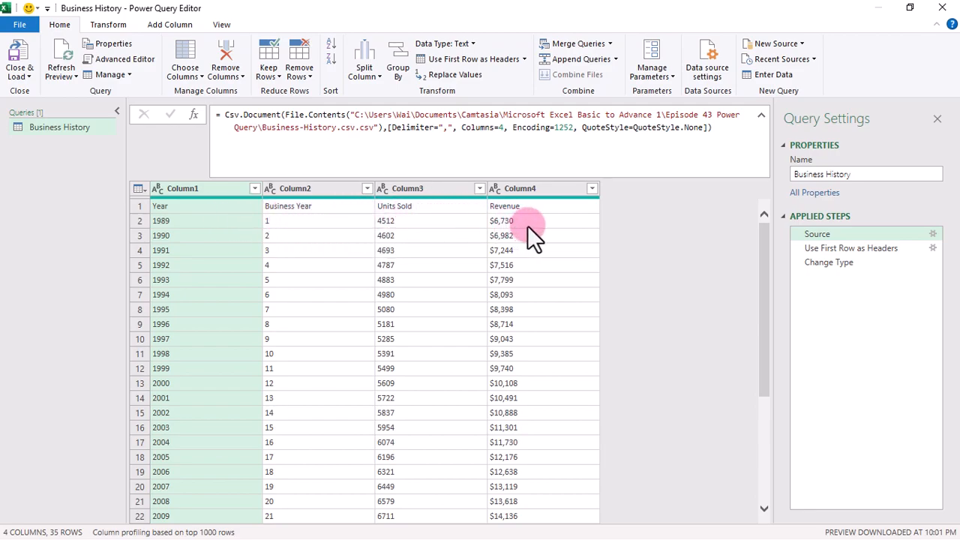
- Review the data and formulas of the Use First Row as Headers and Change Type applied steps
click(808, 248)
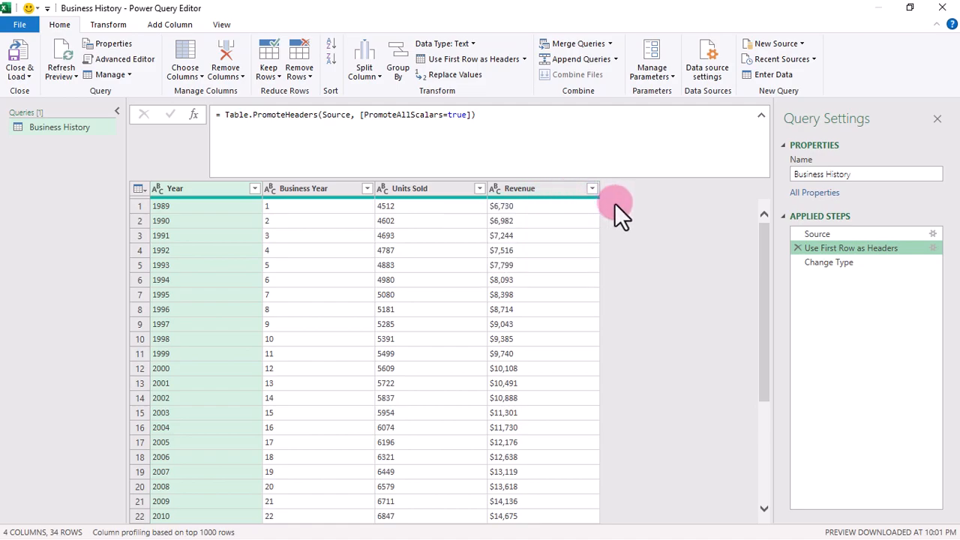
drag(764, 256, 762, 236)
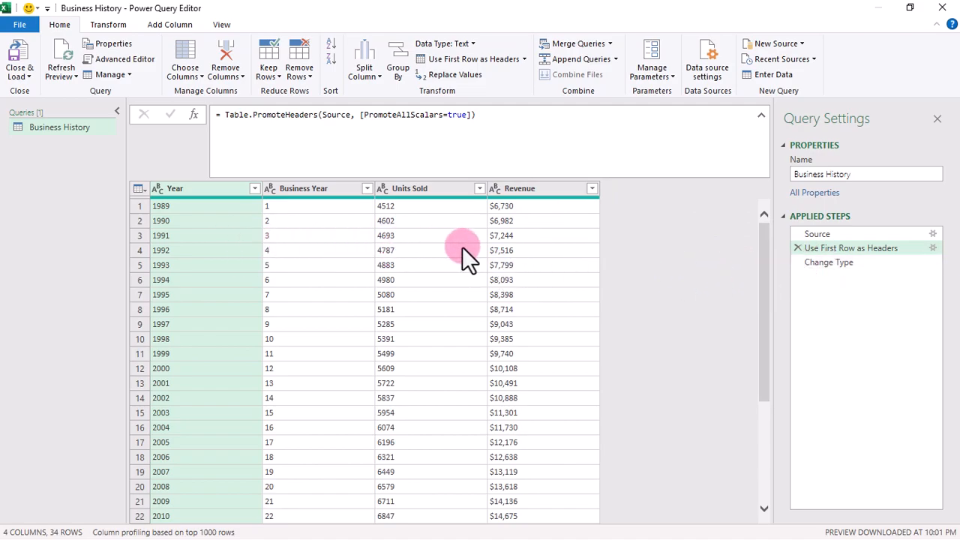
click(826, 261)
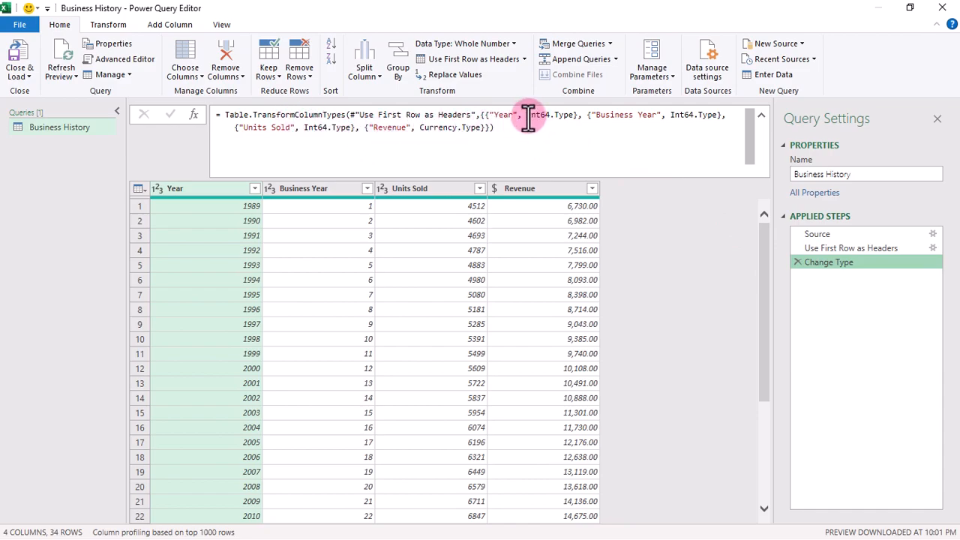
drag(527, 118, 548, 118)
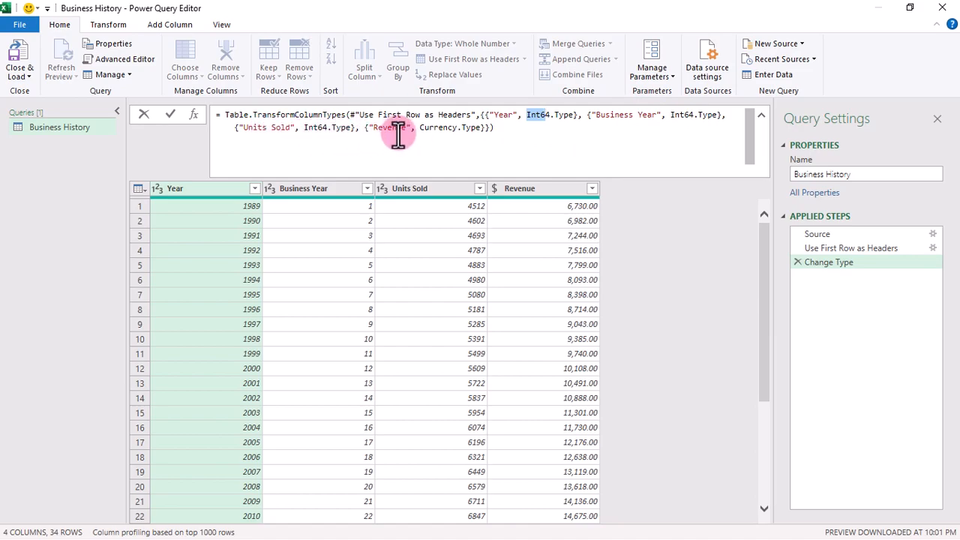
click(567, 223)
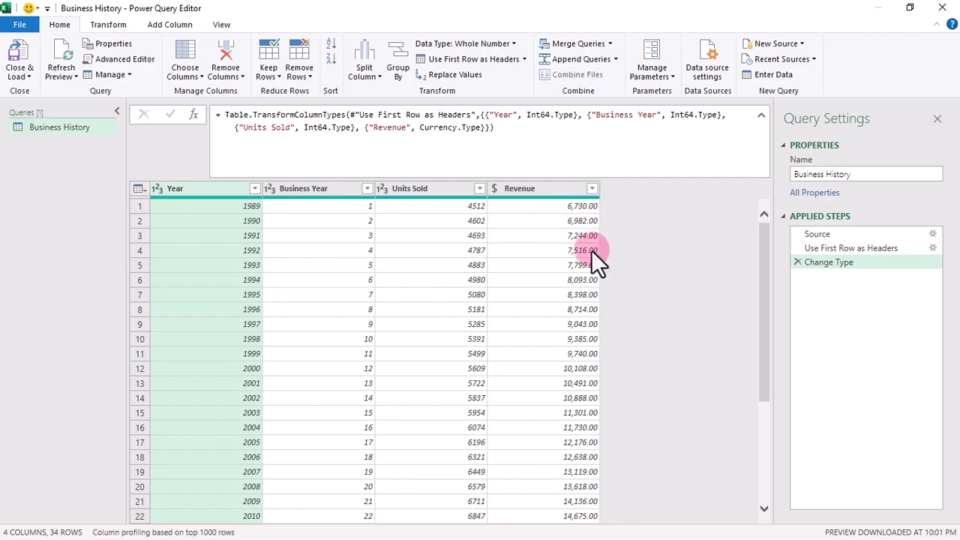
- Change the Revenue column's data type to Decimal Number, replacing the current type conversion
click(543, 223)
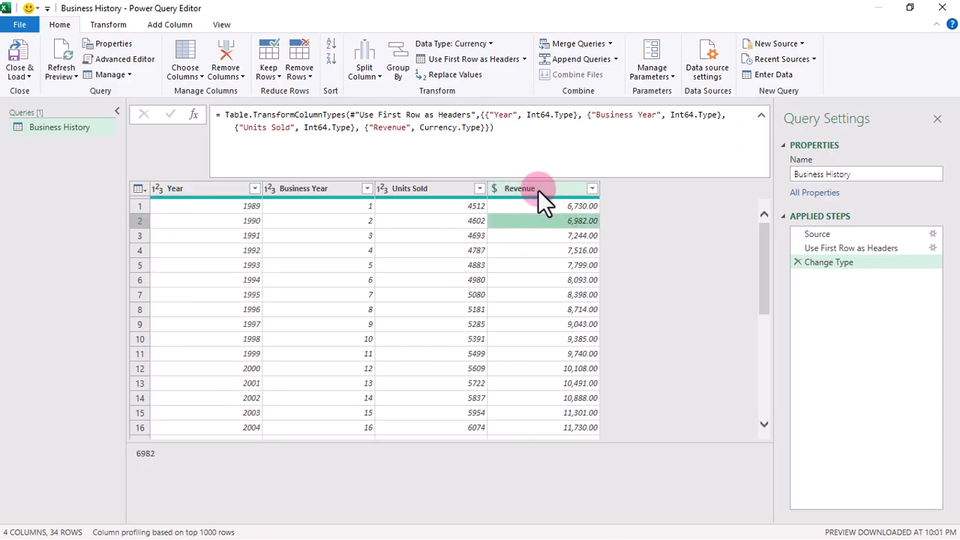
click(538, 190)
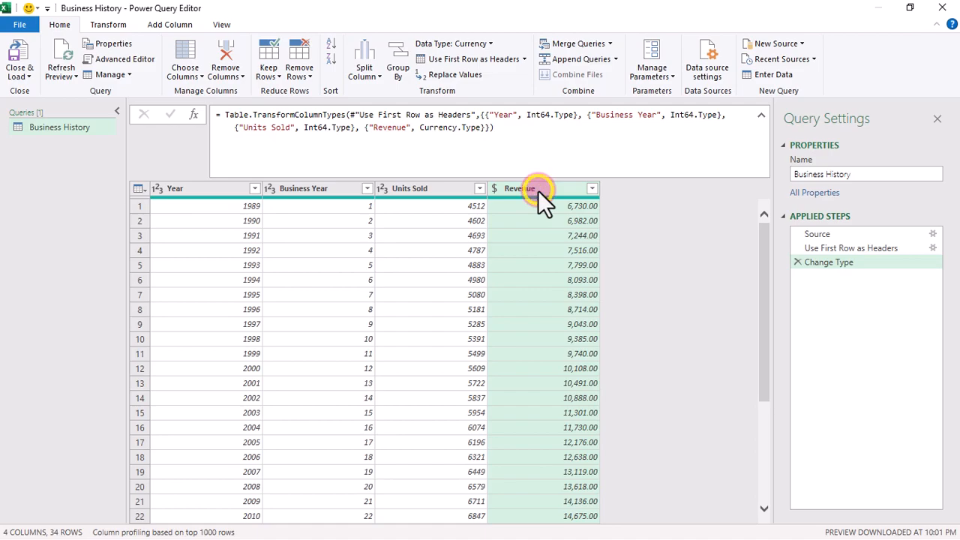
right_click(538, 190)
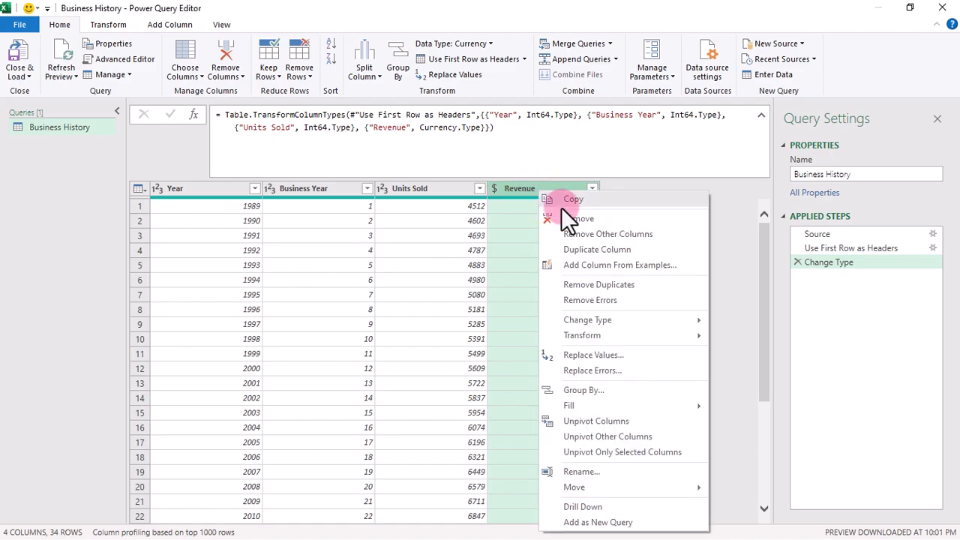
mouse_move(620, 322)
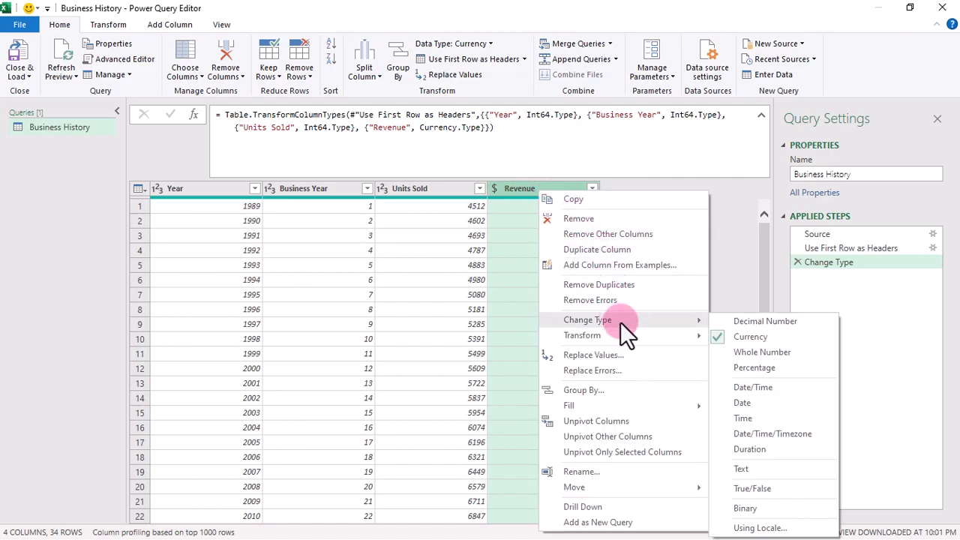
click(740, 324)
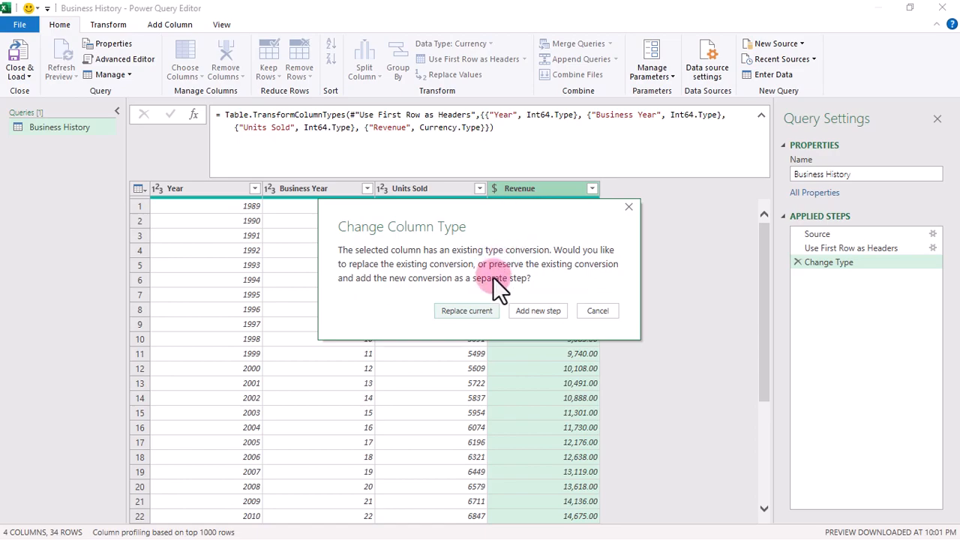
click(467, 311)
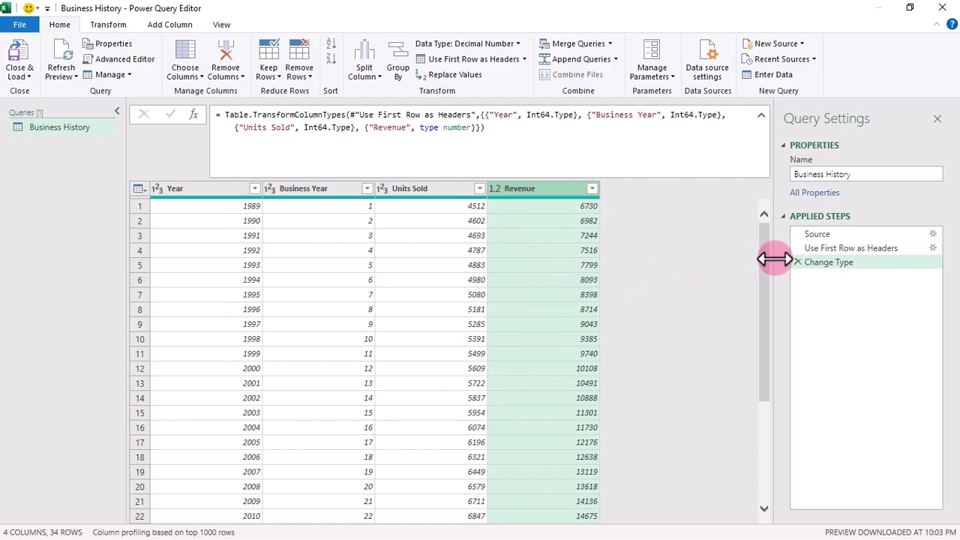
drag(766, 259, 742, 237)
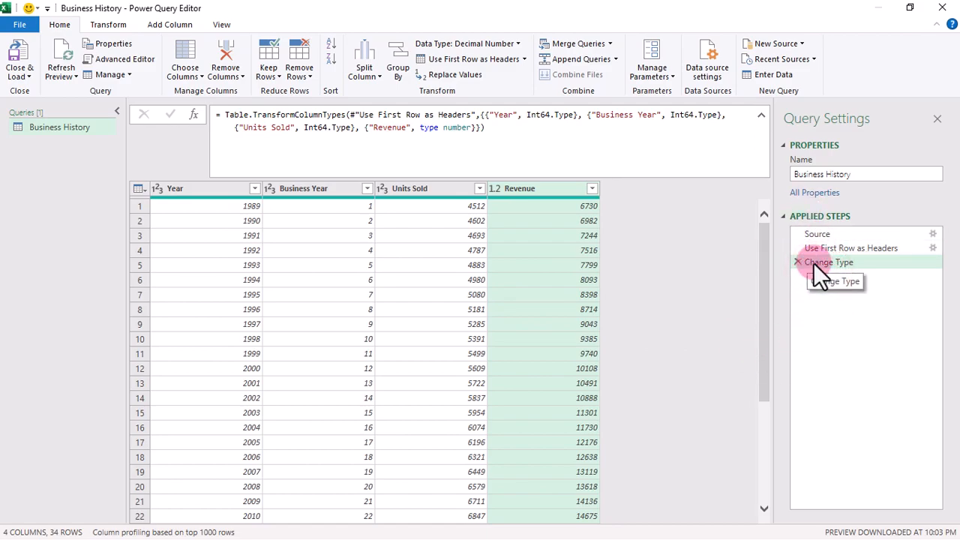
- Check which data types are assigned to the Units Sold, Business Year and Year columns
right_click(566, 190)
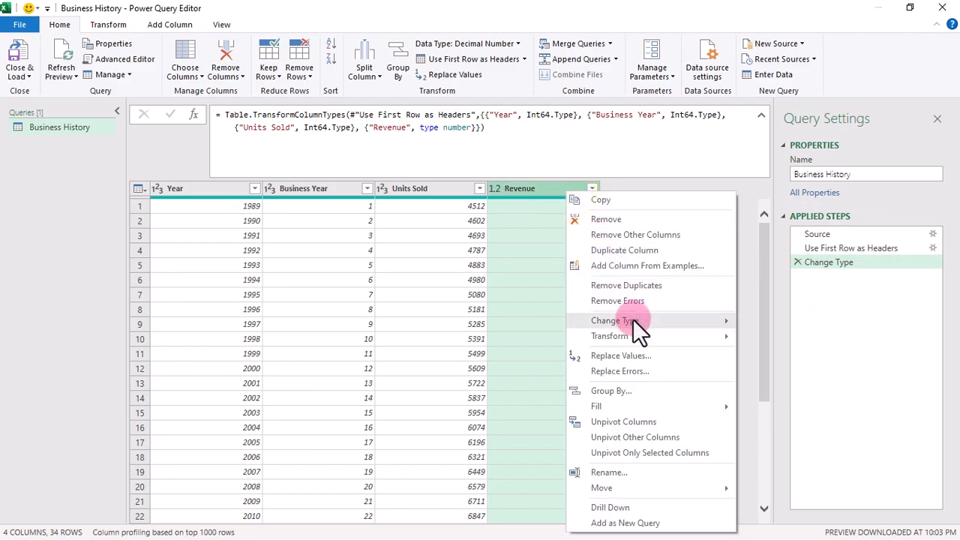
click(434, 189)
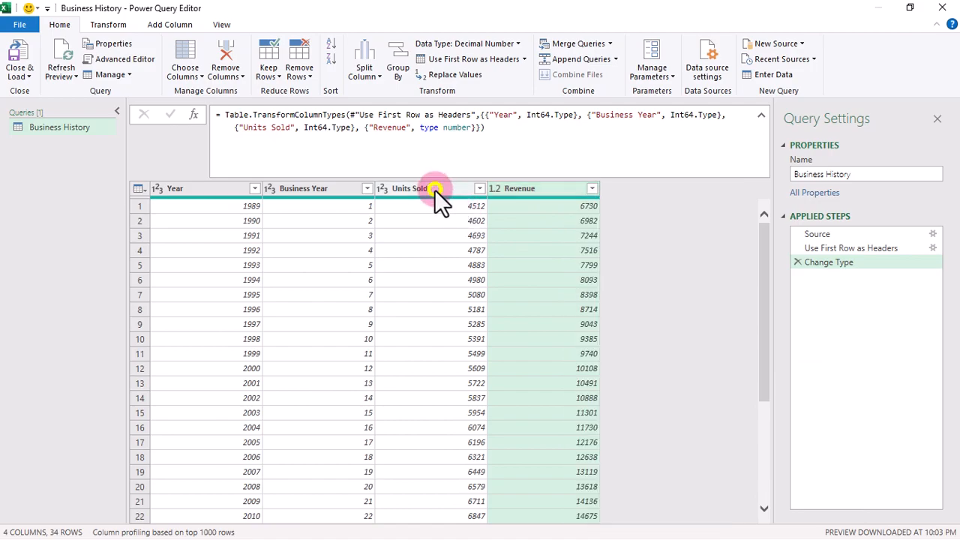
right_click(434, 189)
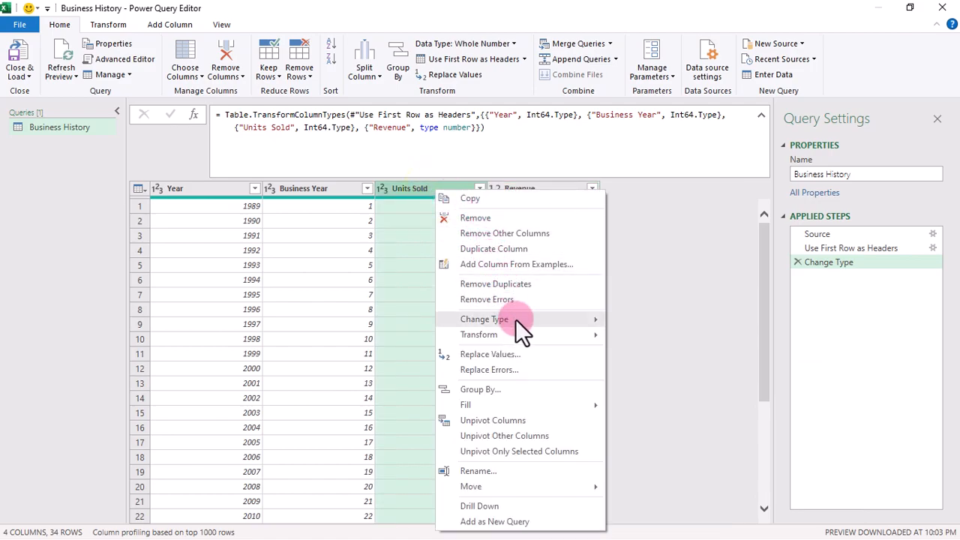
mouse_move(520, 317)
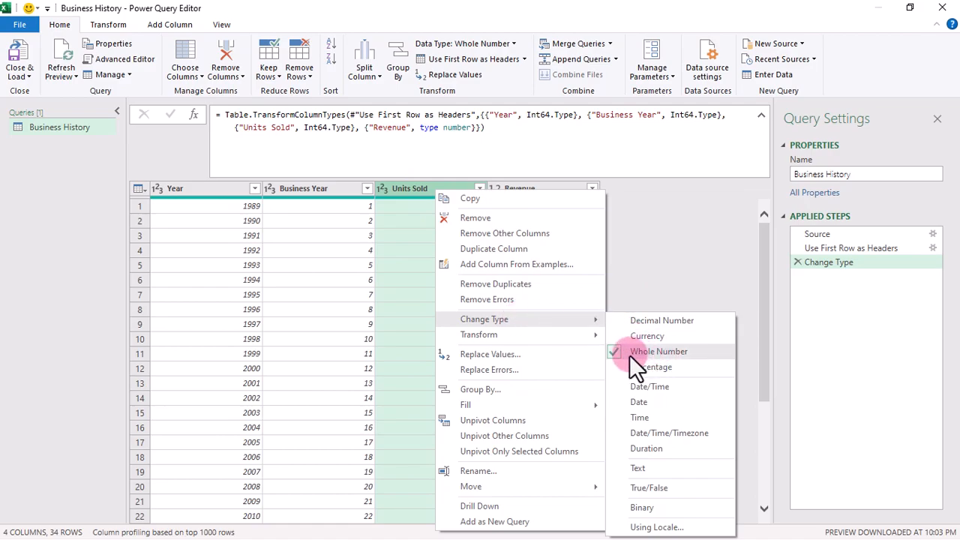
right_click(333, 190)
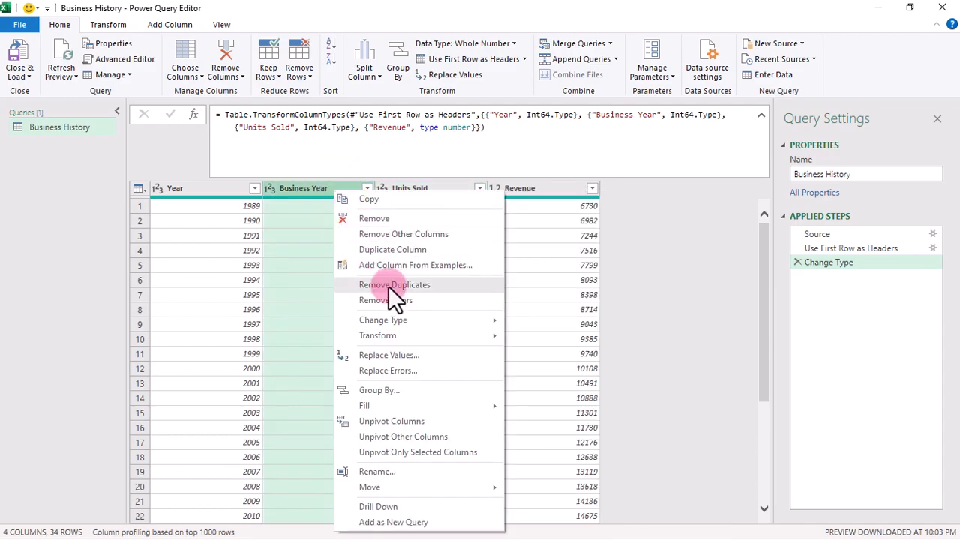
mouse_move(410, 322)
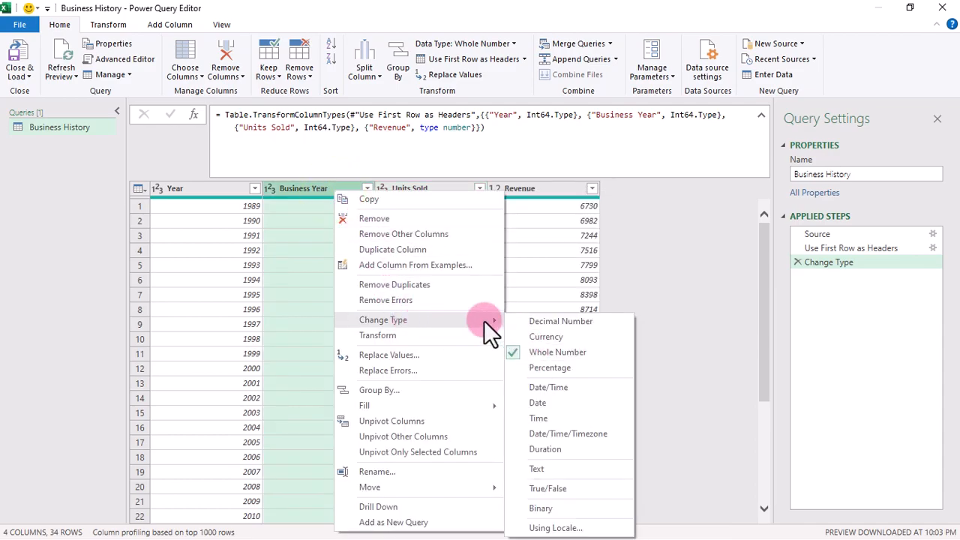
right_click(201, 189)
mouse_move(287, 324)
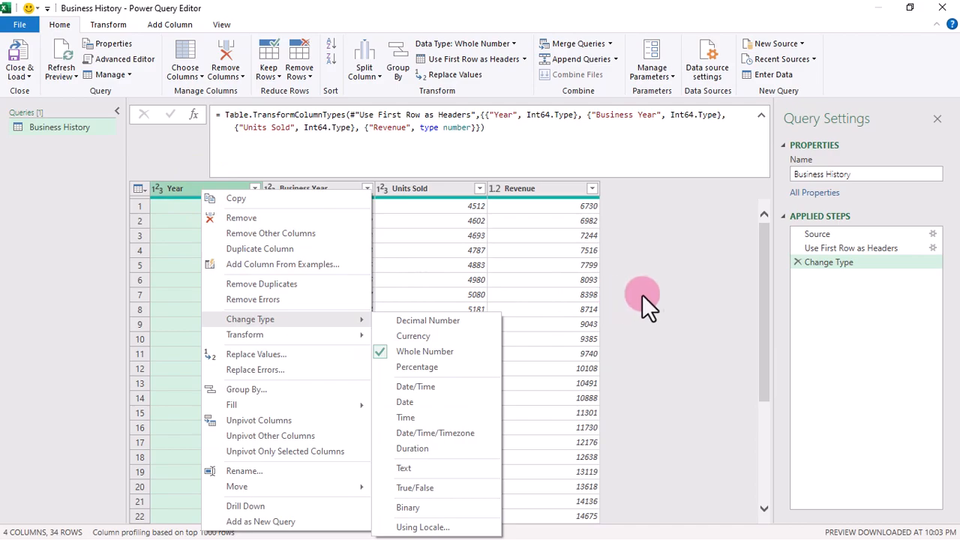
click(680, 289)
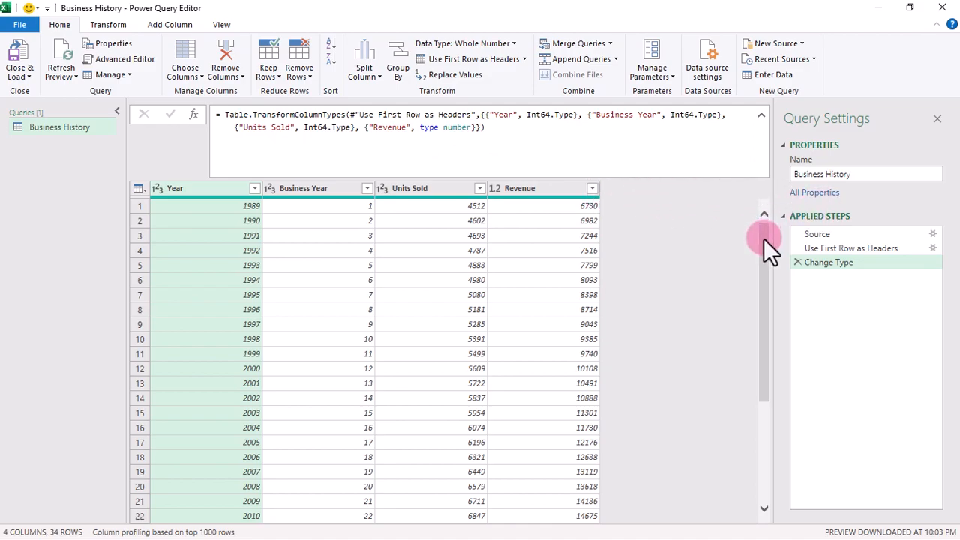
mouse_move(764, 240)
mouse_down()
mouse_move(756, 342)
mouse_move(764, 228)
mouse_up()
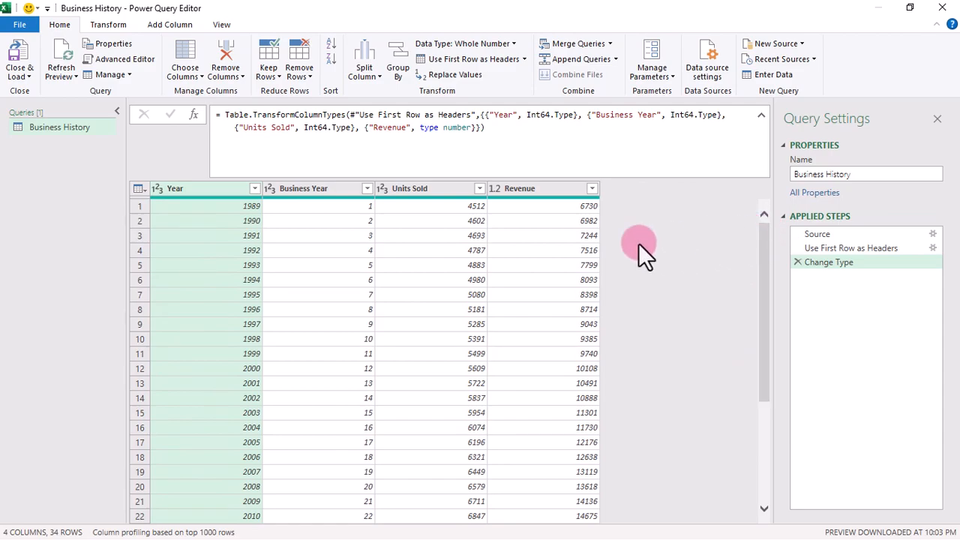